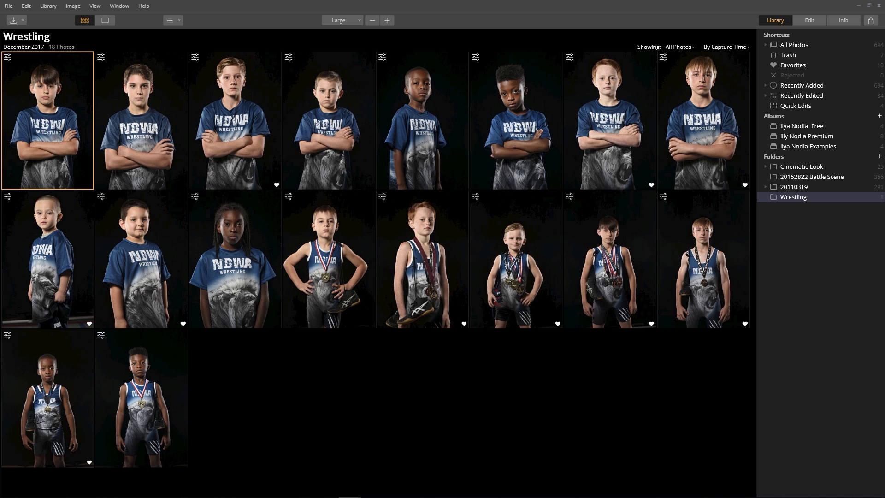
Step: Open the photo NBWA-Wrestling-0167.nef for editing, look through the filters catalog, and enable the Dramatic filter
{"action": "double_click", "coordinate": [516, 258]}
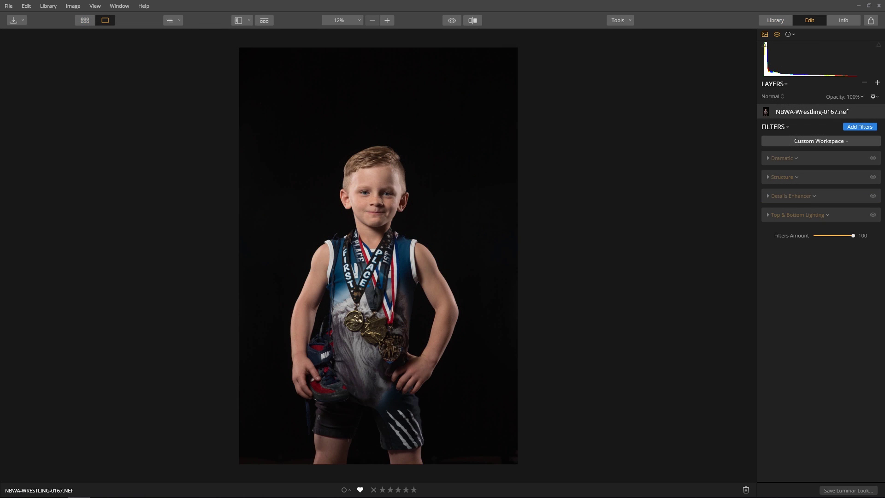
{"action": "left_click", "coordinate": [861, 128]}
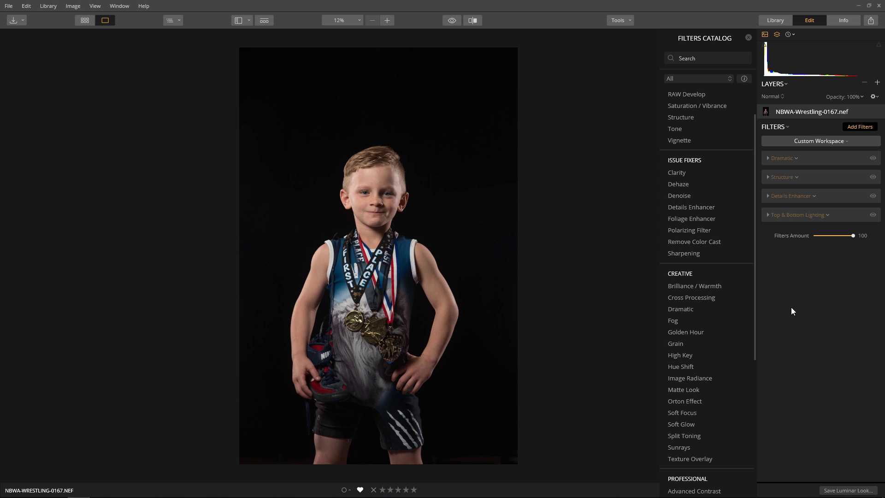
{"action": "left_click", "coordinate": [858, 129]}
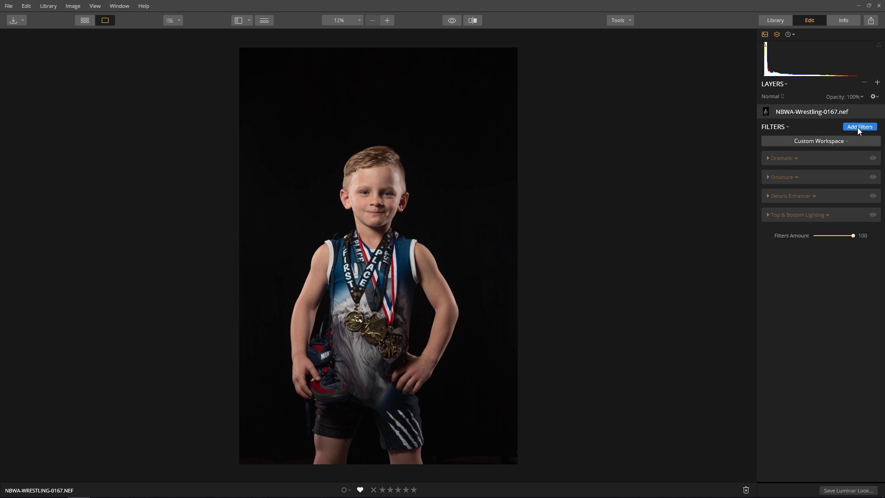
{"action": "left_click", "coordinate": [768, 158]}
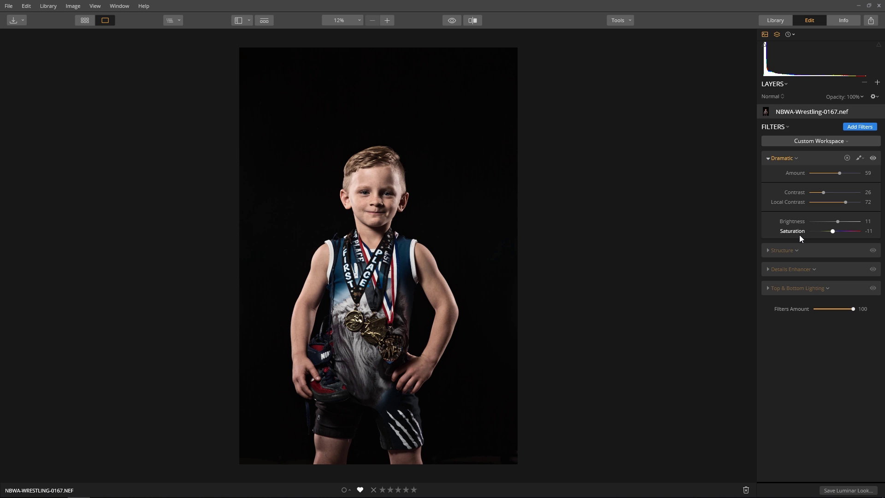
Step: Enable the Structure filter and compare the boy's portrait up close with the filter off and on
{"action": "left_click", "coordinate": [767, 250]}
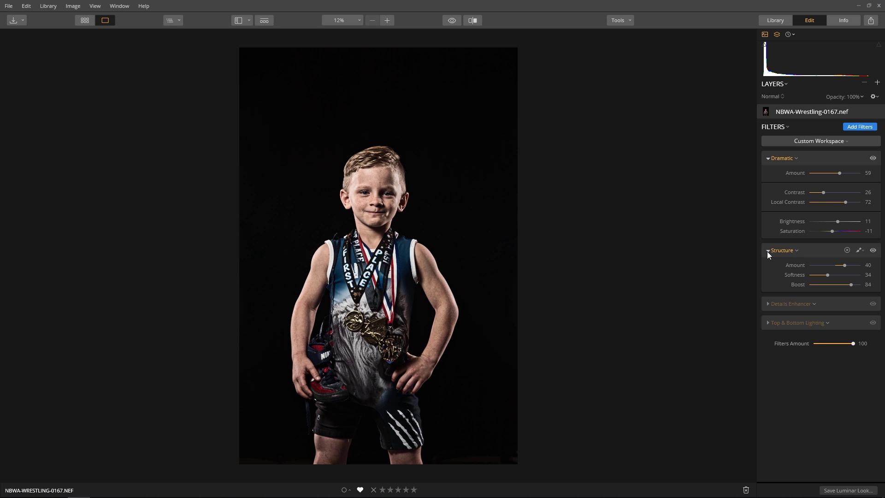
{"action": "left_click", "coordinate": [873, 250]}
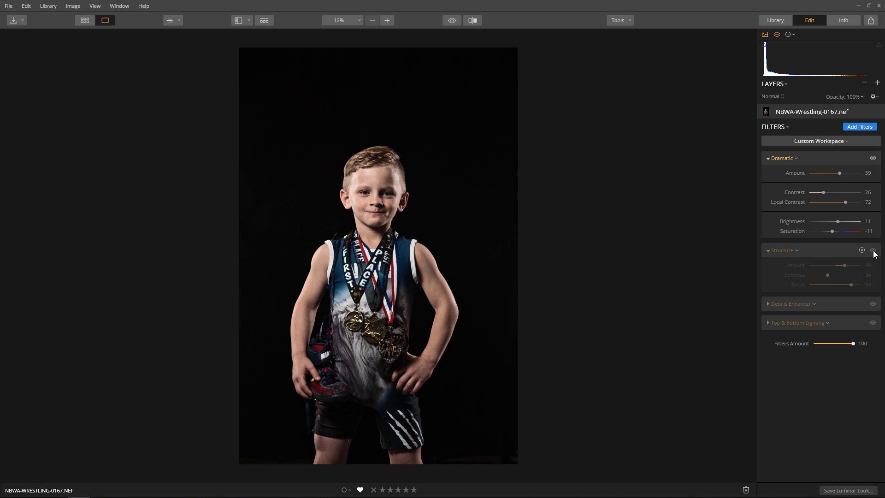
{"action": "left_click", "coordinate": [873, 250]}
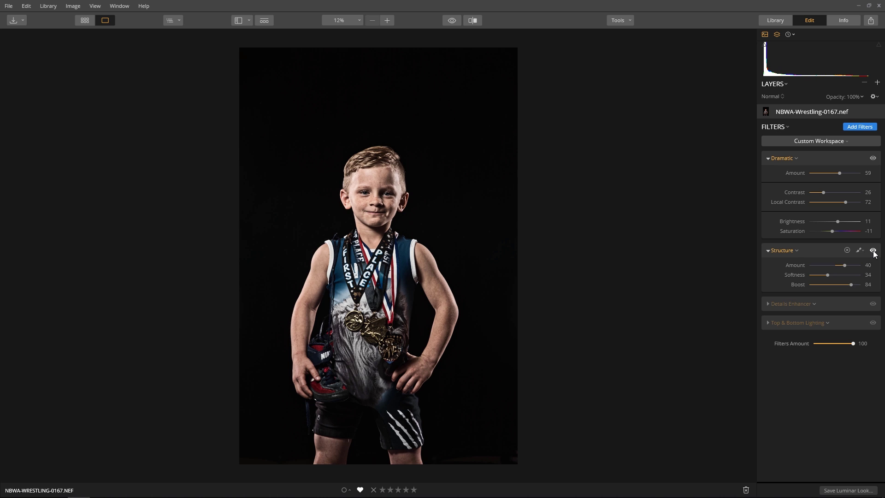
{"action": "scroll", "coordinate": [376, 202], "scroll_direction": "up", "scroll_amount": 3}
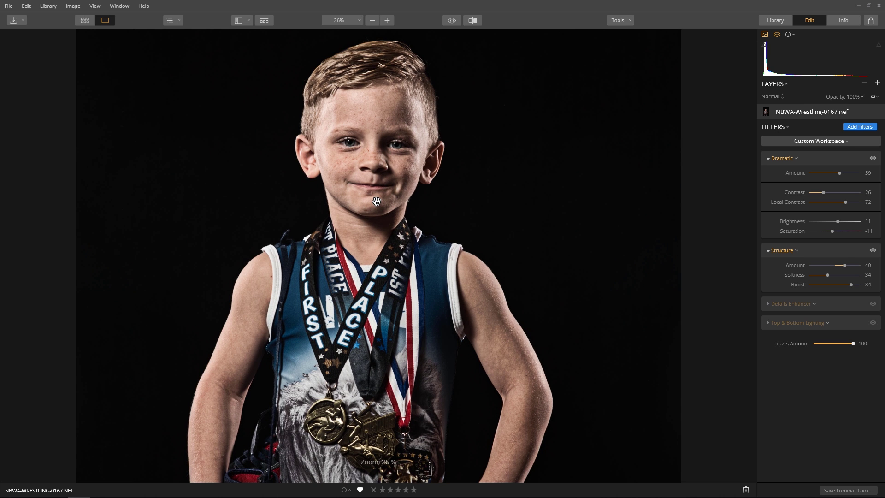
{"action": "left_click", "coordinate": [873, 250]}
{"action": "left_click", "coordinate": [876, 252]}
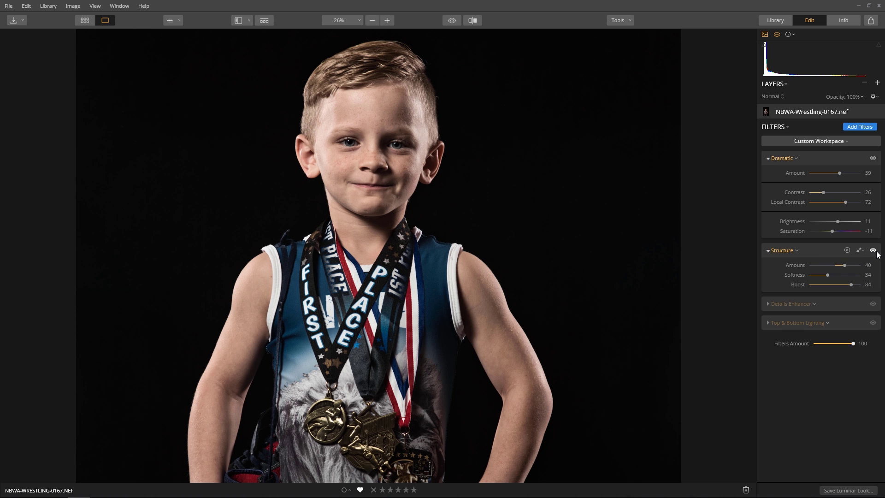
Step: Enable the Details Enhancer filter, comparing the portrait with and without it, and enable Top & Bottom Lighting with its settings expanded
{"action": "left_click", "coordinate": [875, 306]}
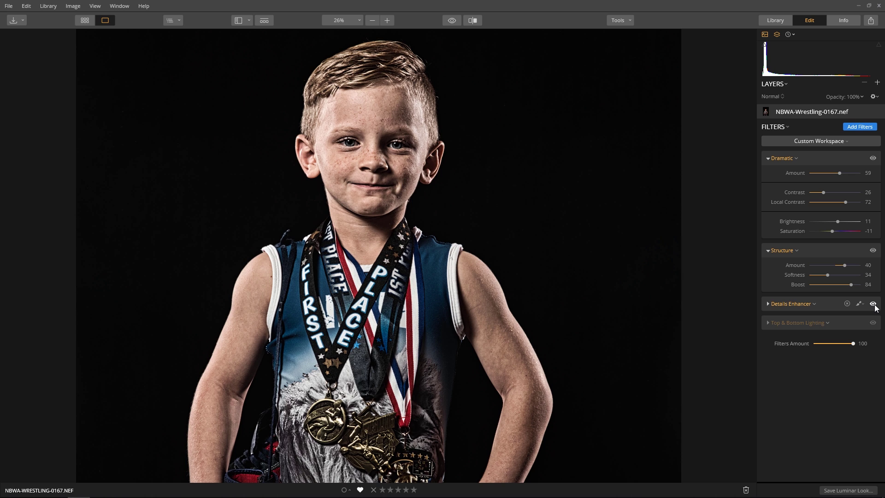
{"action": "left_click", "coordinate": [874, 306]}
{"action": "left_click", "coordinate": [874, 306]}
{"action": "left_click", "coordinate": [874, 306]}
{"action": "left_click", "coordinate": [874, 306]}
{"action": "left_click", "coordinate": [793, 303]}
{"action": "key", "text": "ctrl+0"}
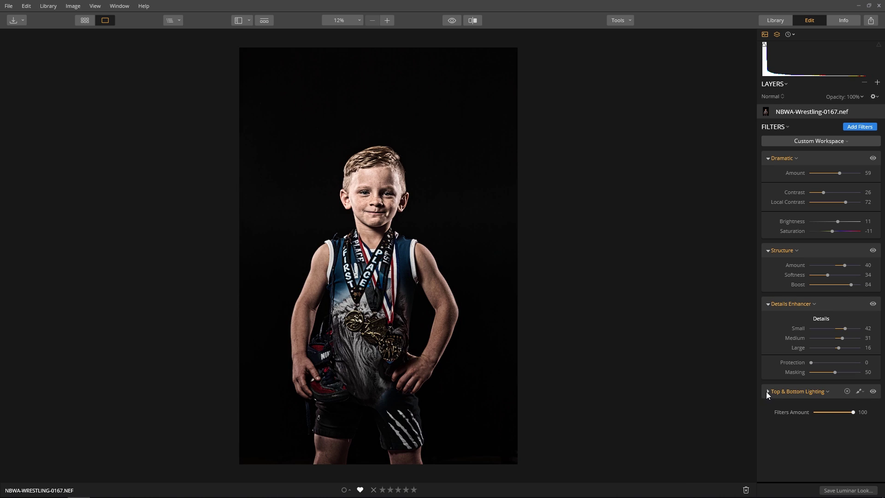
{"action": "left_click", "coordinate": [768, 393]}
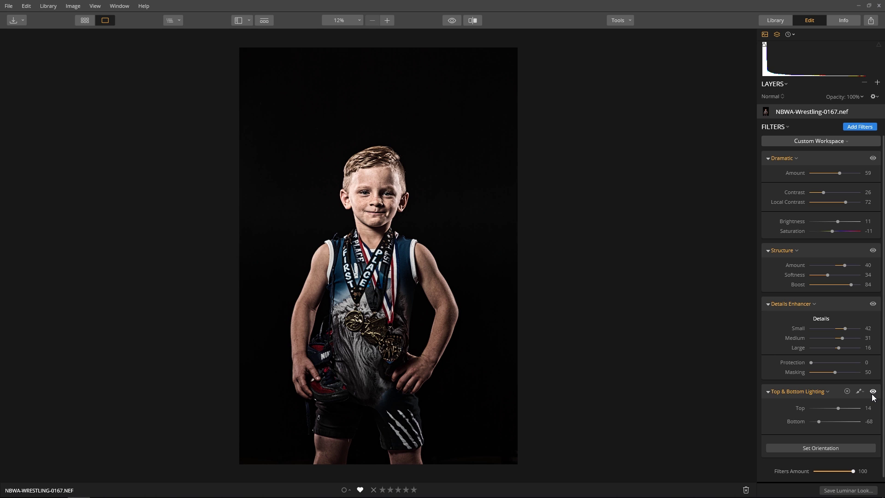
Step: Save the current filter settings as a new Luminar Look named "vanelli-sports grit v2"
{"action": "left_click", "coordinate": [849, 490]}
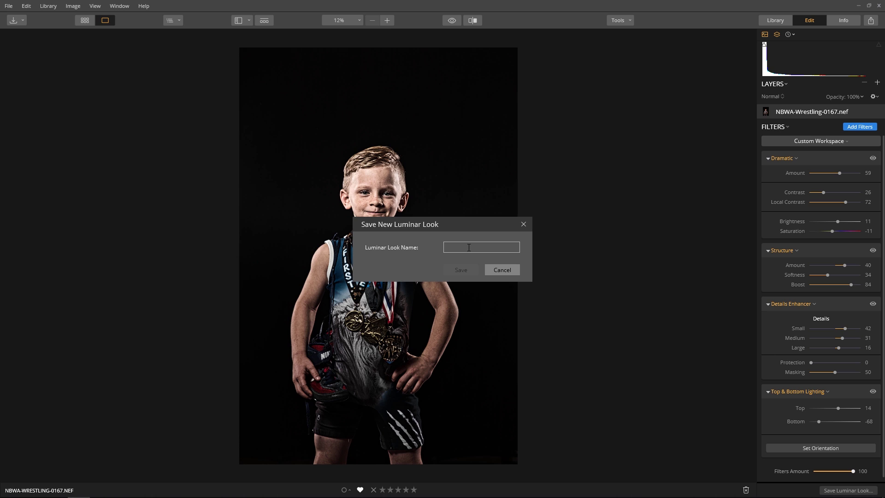
{"action": "type", "text": "vanelli-sports grit v2"}
{"action": "left_click", "coordinate": [460, 270]}
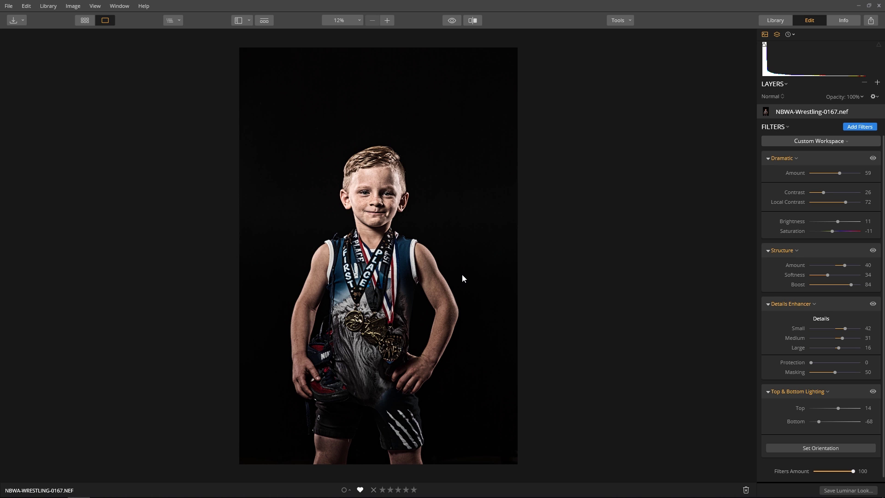
Step: Display the User Luminar Looks collection and show the "vanelli-sports grit v2" look in its folder
{"action": "left_click", "coordinate": [266, 19]}
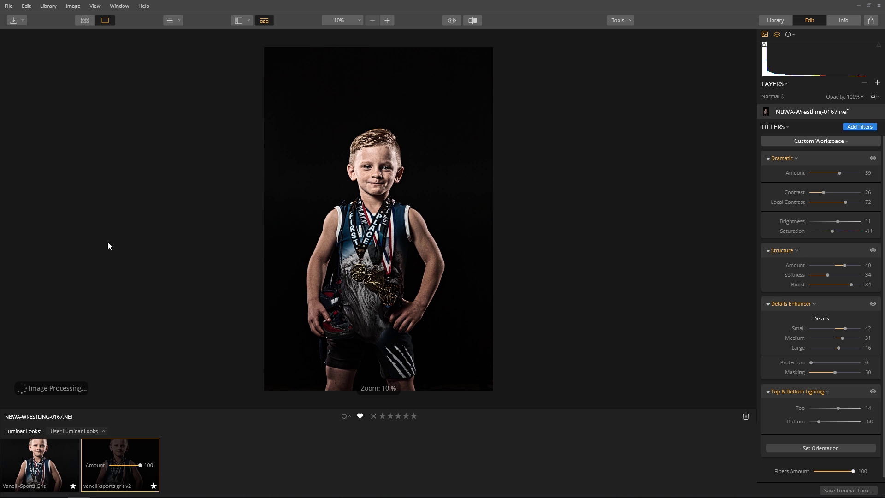
{"action": "left_click", "coordinate": [64, 431]}
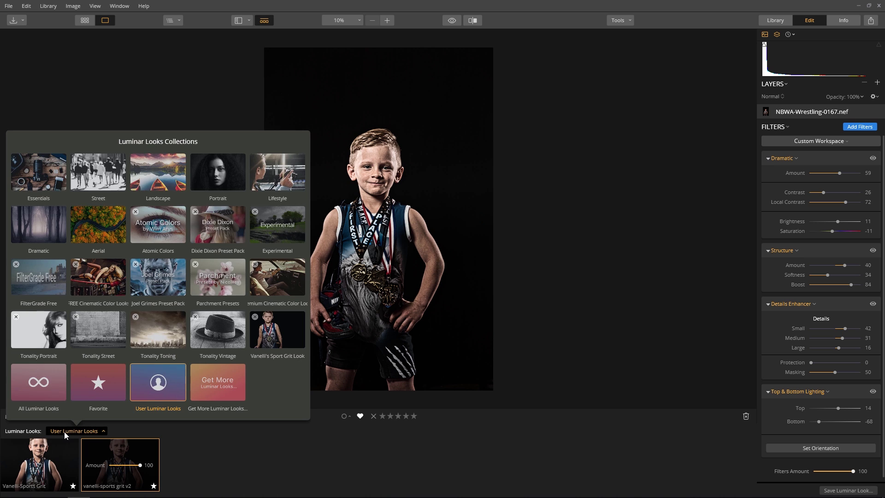
{"action": "left_click", "coordinate": [155, 390]}
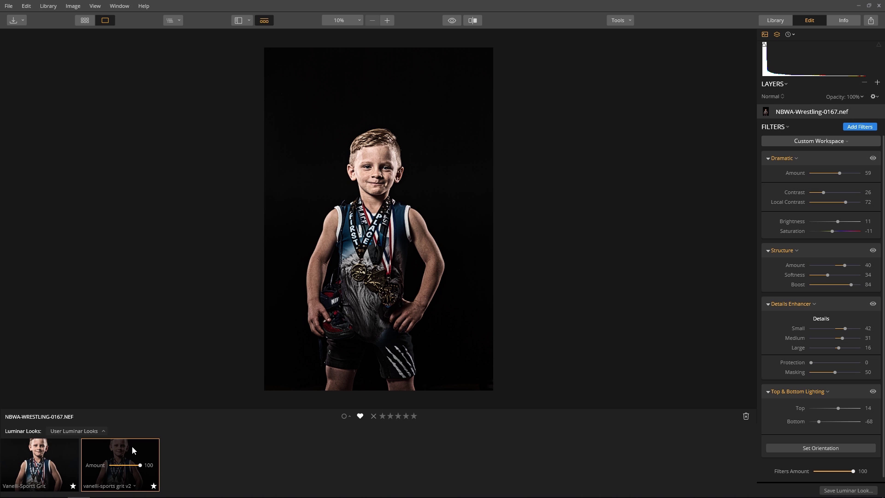
{"action": "right_click", "coordinate": [132, 446]}
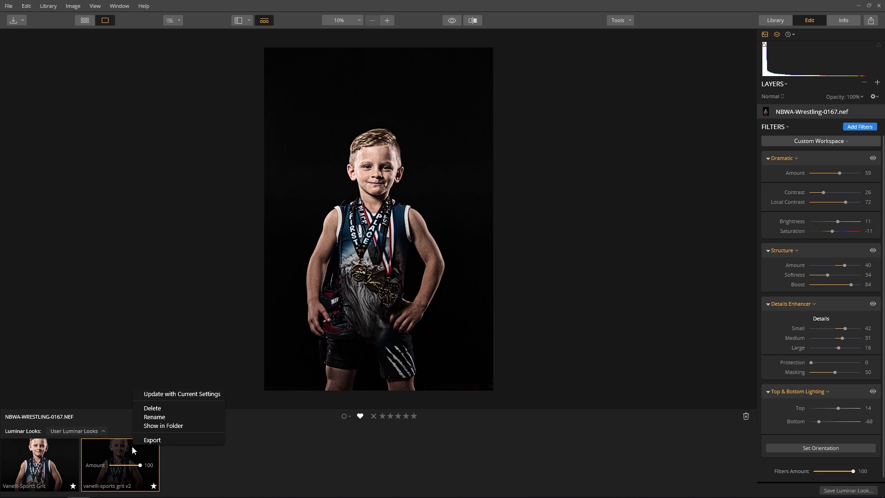
{"action": "left_click", "coordinate": [164, 427]}
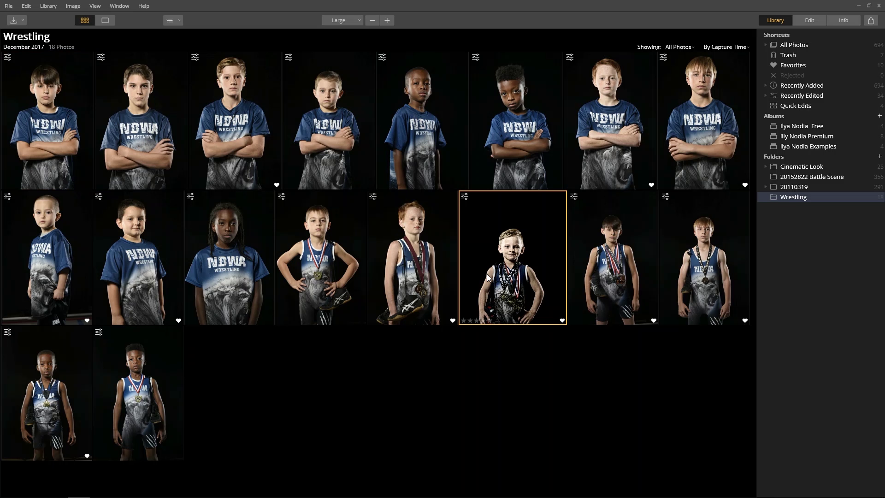
Step: Copy the adjustments of the edited portrait in the Wrestling folder
{"action": "right_click", "coordinate": [535, 243]}
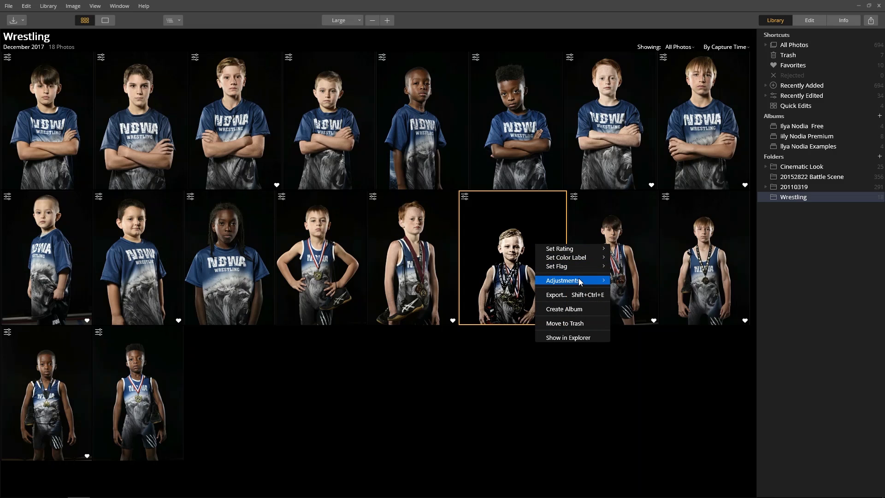
{"action": "mouse_move", "coordinate": [579, 281]}
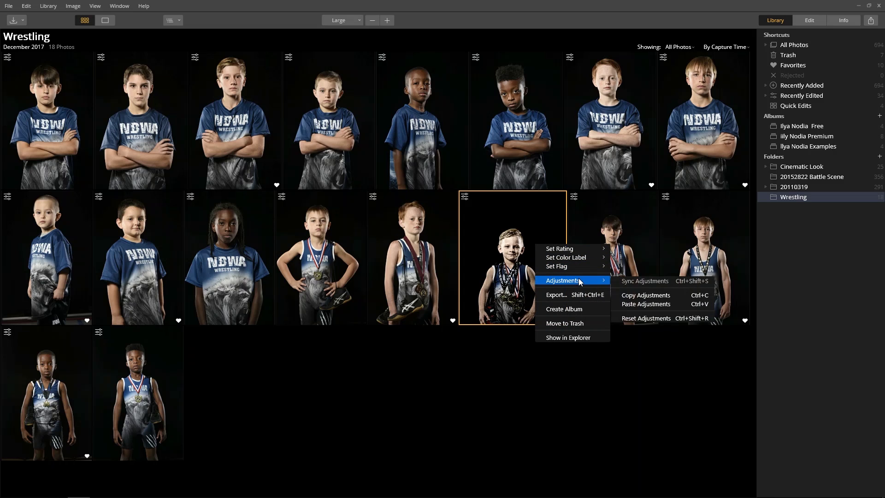
{"action": "left_click", "coordinate": [674, 297]}
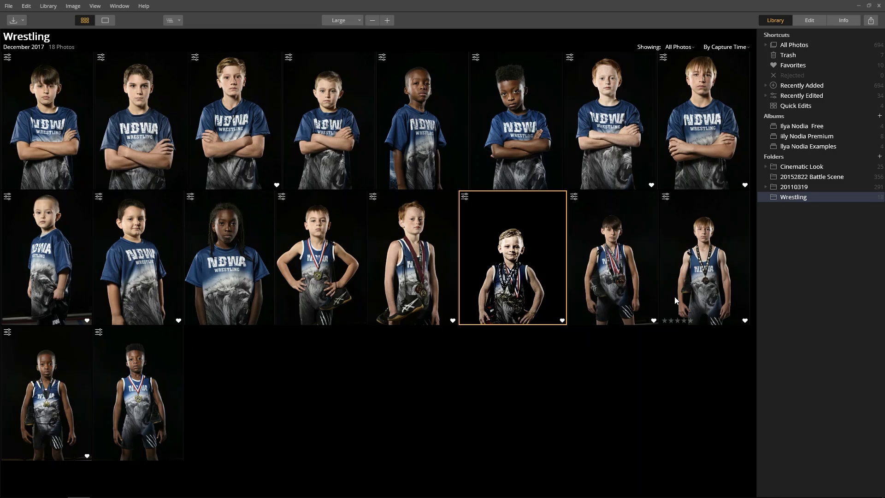
Step: Paste the copied adjustments onto all photos in the Wrestling folder
{"action": "key", "text": "ctrl+a"}
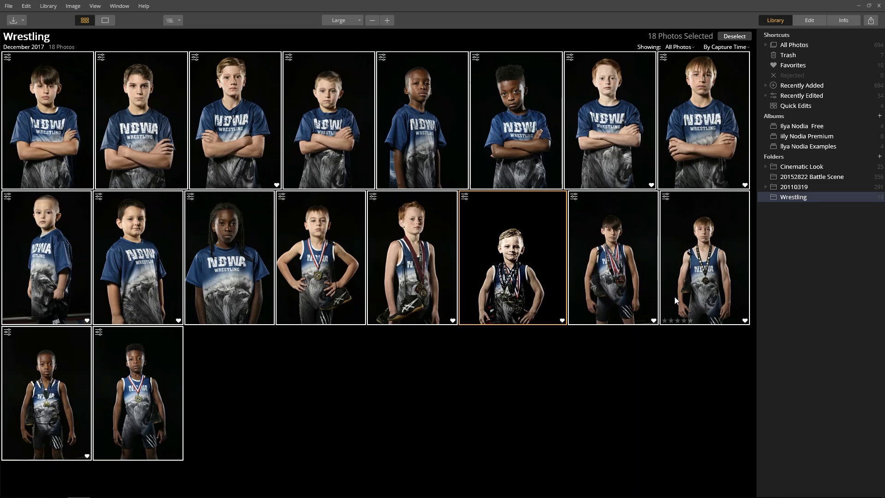
{"action": "right_click", "coordinate": [259, 218]}
{"action": "mouse_move", "coordinate": [283, 255]}
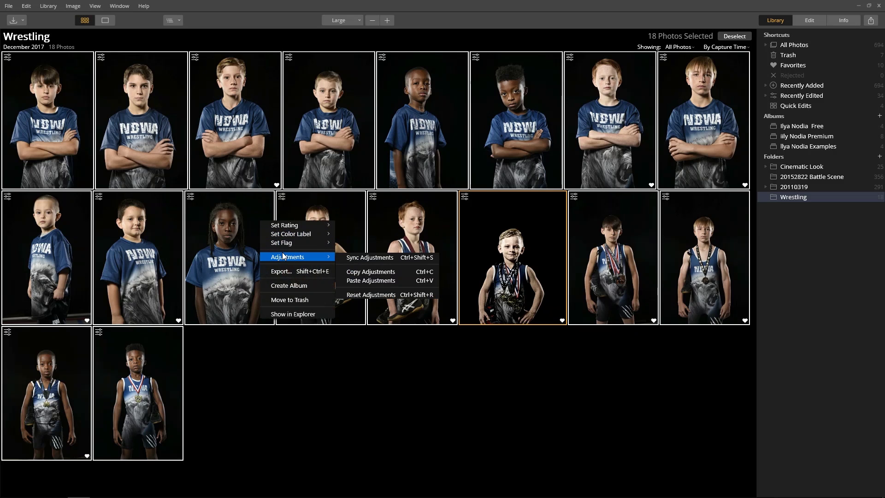
{"action": "left_click", "coordinate": [411, 282]}
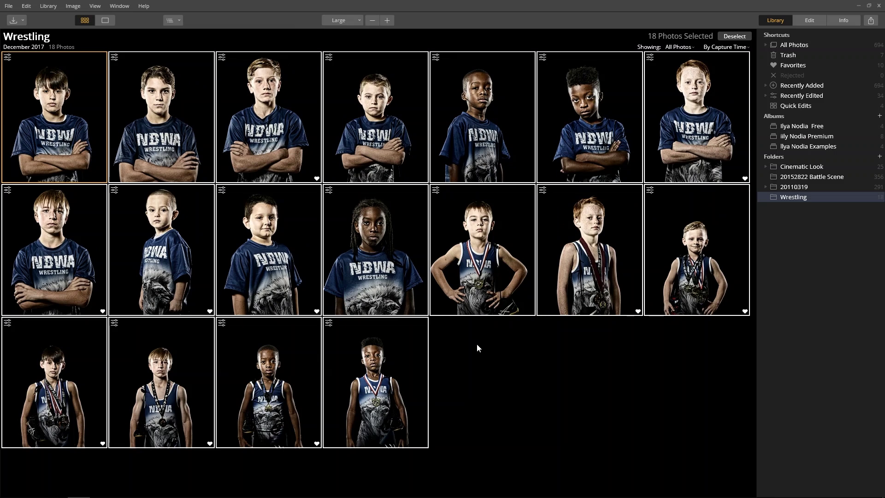
Step: Open NBWA-Wrestling-0071.nef for editing and crop it to a 4:5 aspect, repositioning the image so the boy's whole head is inside
{"action": "key", "text": "ctrl+d"}
{"action": "key", "text": "Return"}
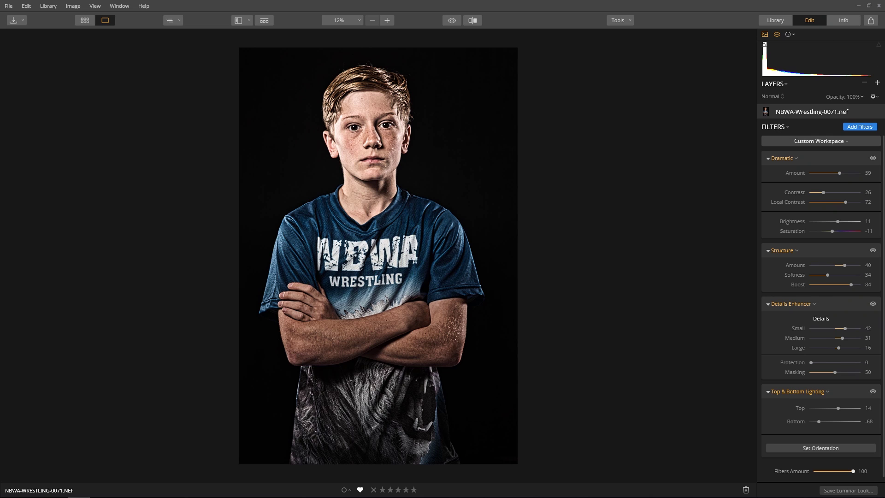
{"action": "left_click", "coordinate": [625, 20]}
{"action": "left_click", "coordinate": [639, 32]}
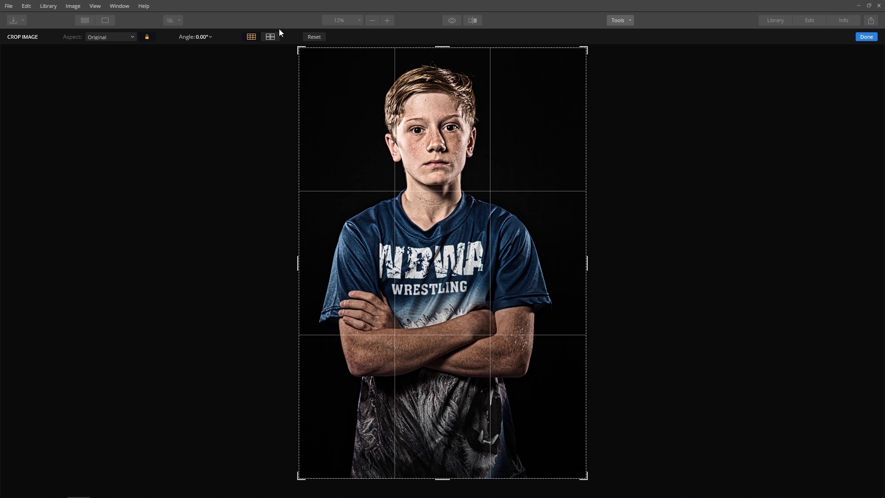
{"action": "left_click", "coordinate": [114, 37]}
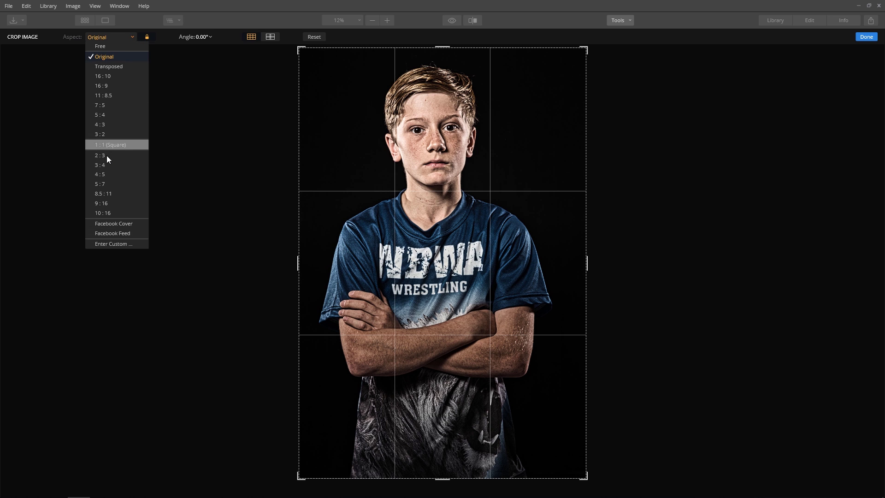
{"action": "left_click", "coordinate": [107, 174]}
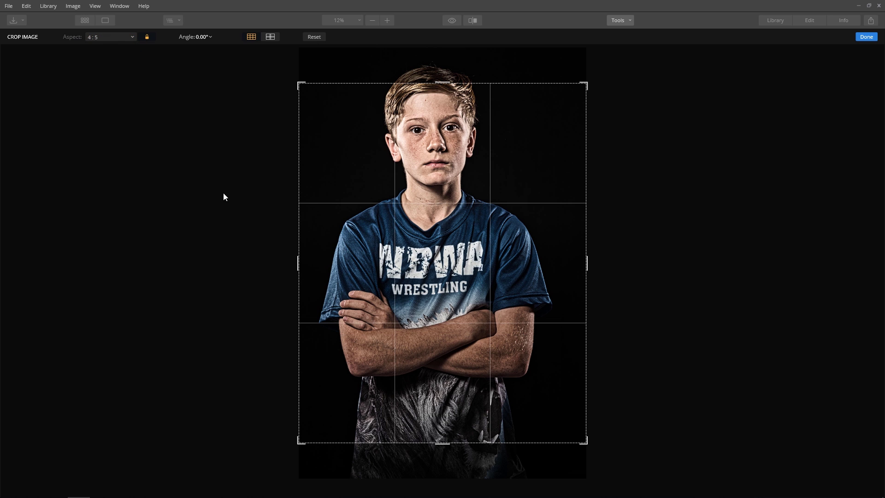
{"action": "left_click_drag", "start_coordinate": [433, 233], "coordinate": [433, 271]}
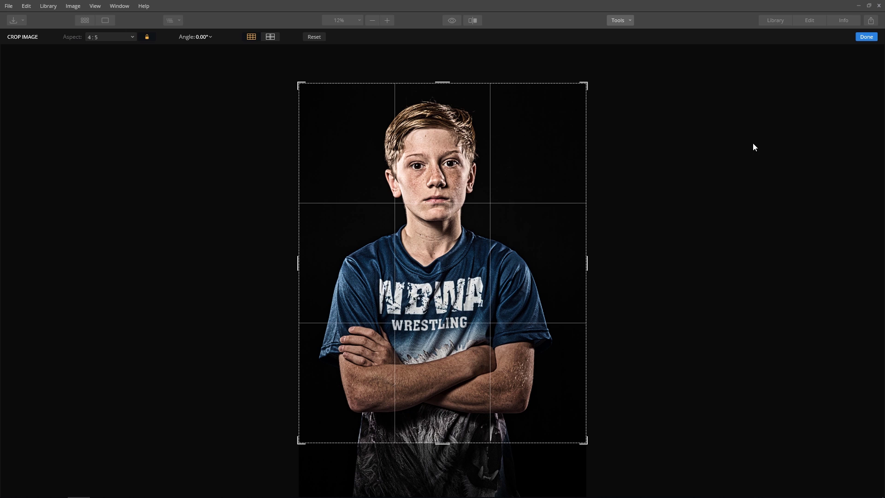
{"action": "left_click", "coordinate": [868, 37]}
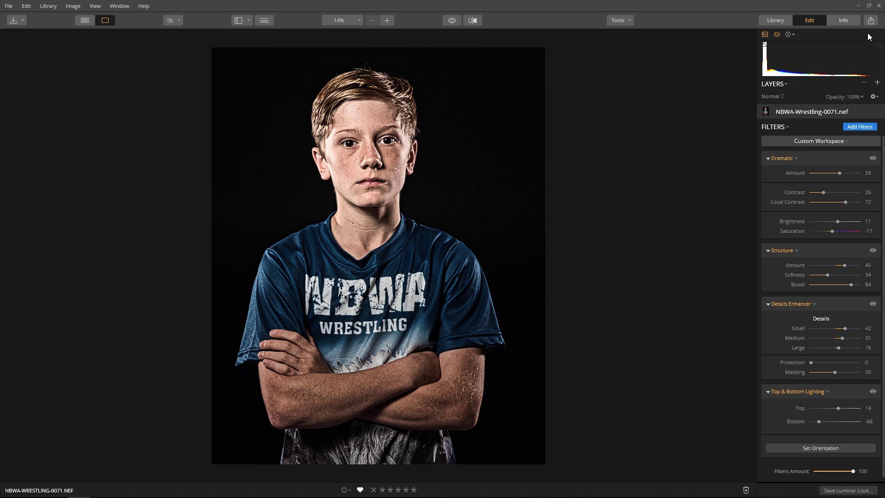
Step: Sync the cropped photo's adjustments to all photos in the Wrestling folder
{"action": "left_click", "coordinate": [82, 23]}
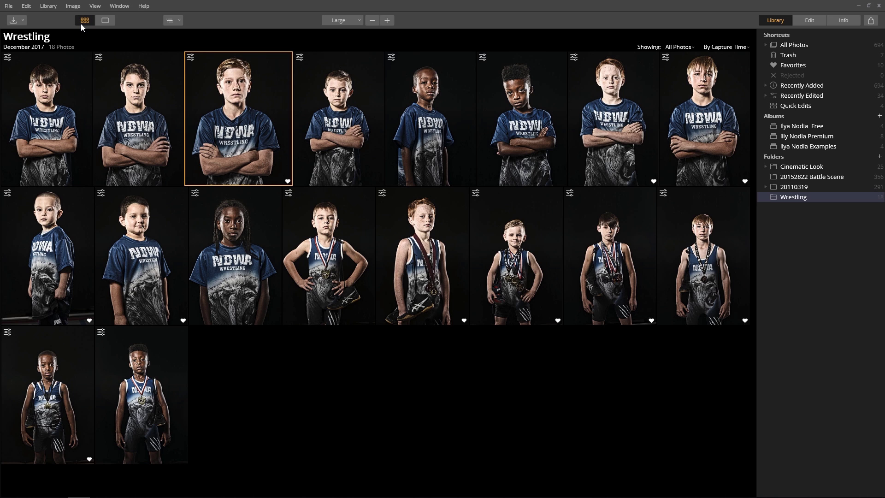
{"action": "key", "text": "ctrl+a"}
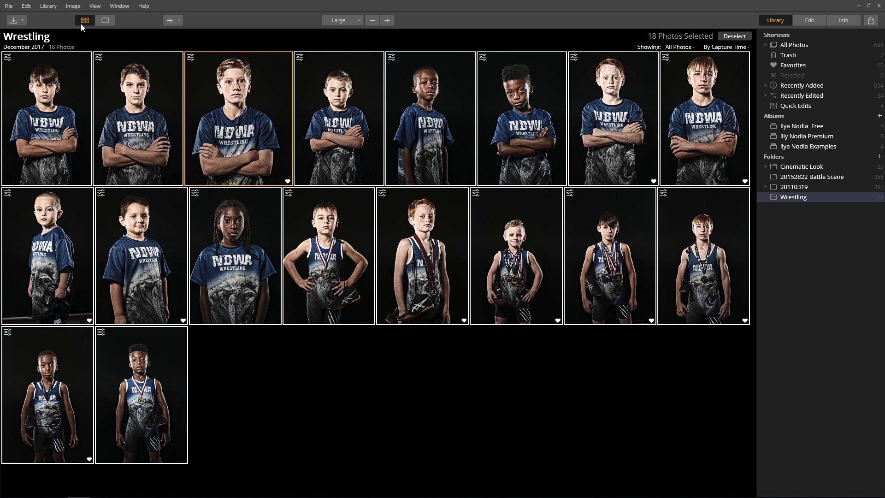
{"action": "key", "text": "ctrl+shift+v"}
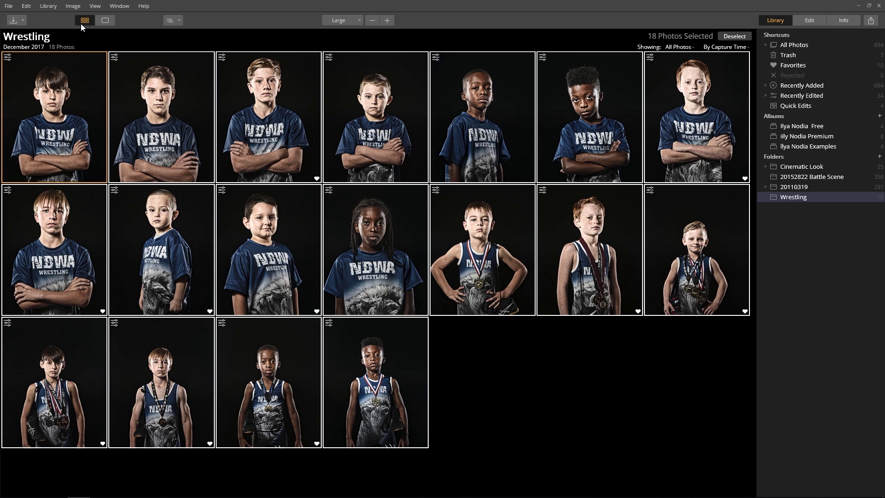
Step: Open NBWA-Wrestling-0061.nef for editing and show the filmstrip of the folder's photos
{"action": "left_click", "coordinate": [809, 21]}
{"action": "left_click", "coordinate": [249, 21]}
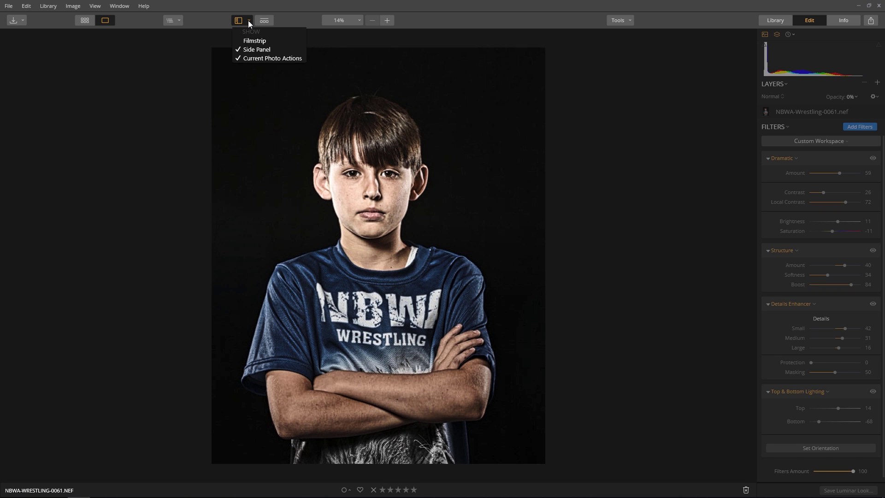
{"action": "left_click", "coordinate": [250, 42]}
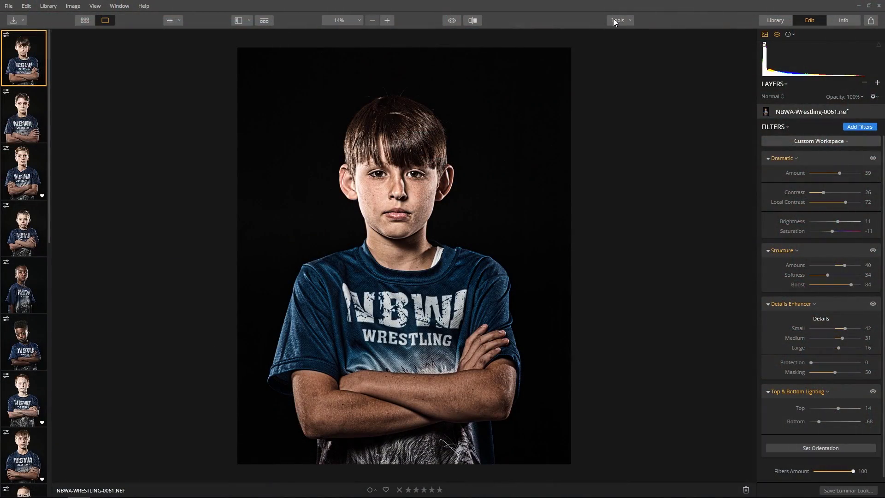
Step: Adjust the crop of NBWA-Wrestling-0061.nef by moving the image up within the frame, leaving less empty space above the boy's head
{"action": "left_click", "coordinate": [615, 21]}
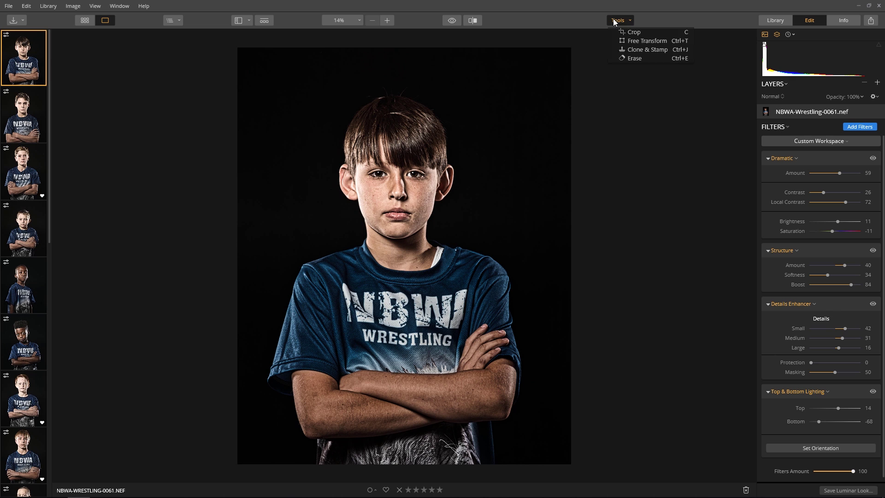
{"action": "left_click", "coordinate": [633, 31]}
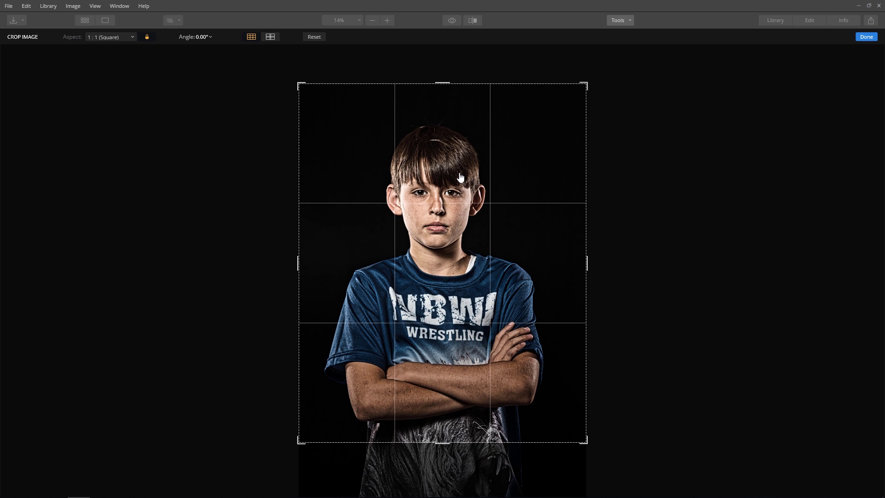
{"action": "left_click_drag", "start_coordinate": [459, 167], "coordinate": [461, 129]}
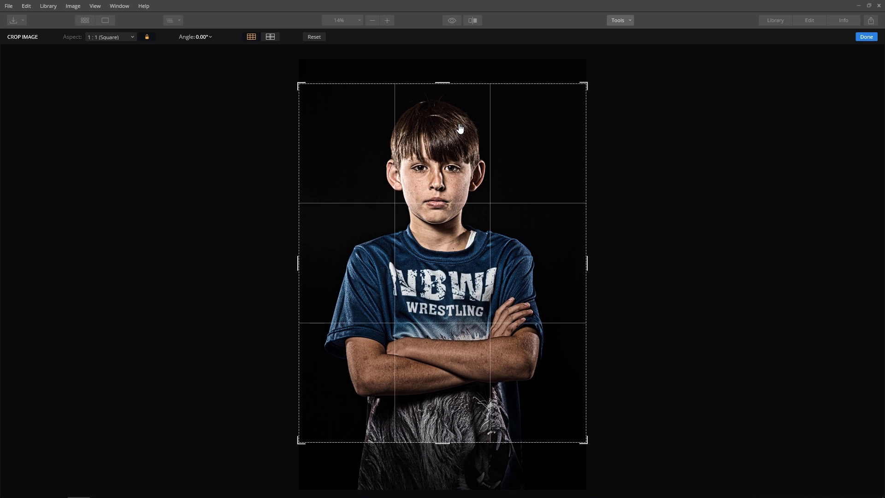
{"action": "left_click", "coordinate": [866, 36]}
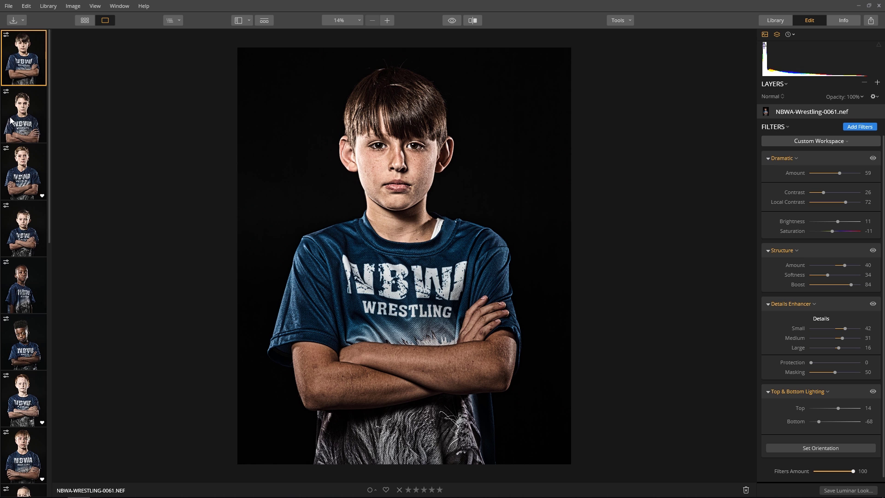
Step: Adjust the crop of NBWA-Wrestling-0066.nef, shifting the image up within the frame to reduce the space above the head
{"action": "left_click", "coordinate": [18, 123]}
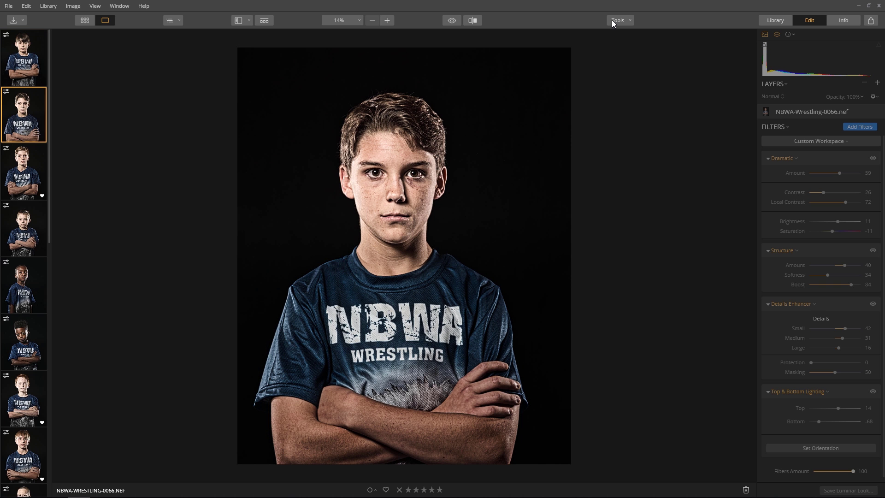
{"action": "left_click", "coordinate": [611, 21]}
{"action": "left_click", "coordinate": [632, 32]}
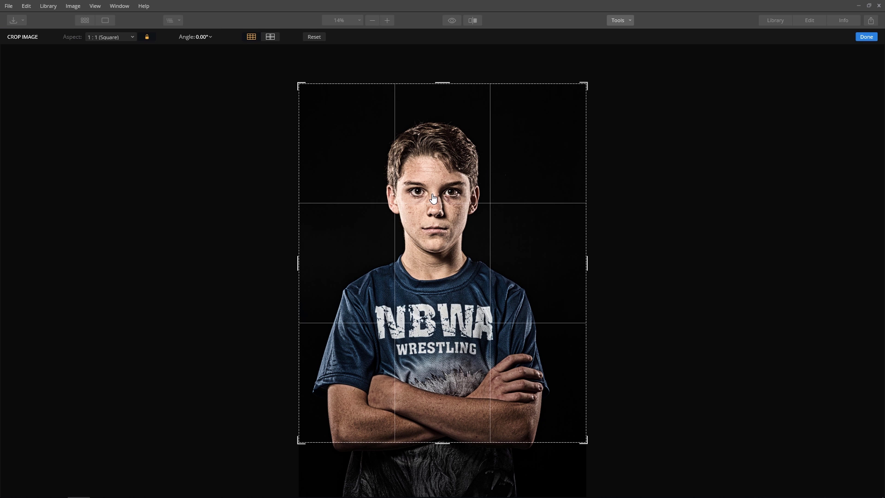
{"action": "left_click_drag", "start_coordinate": [433, 198], "coordinate": [427, 174]}
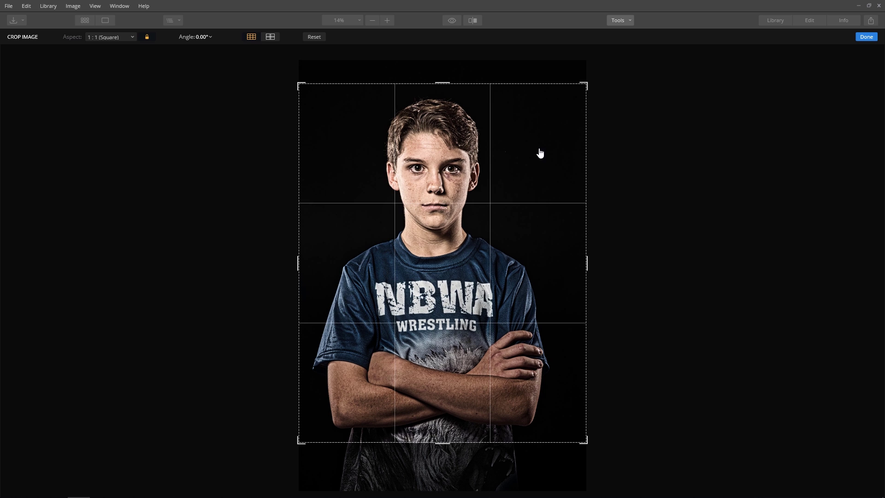
{"action": "left_click", "coordinate": [862, 37]}
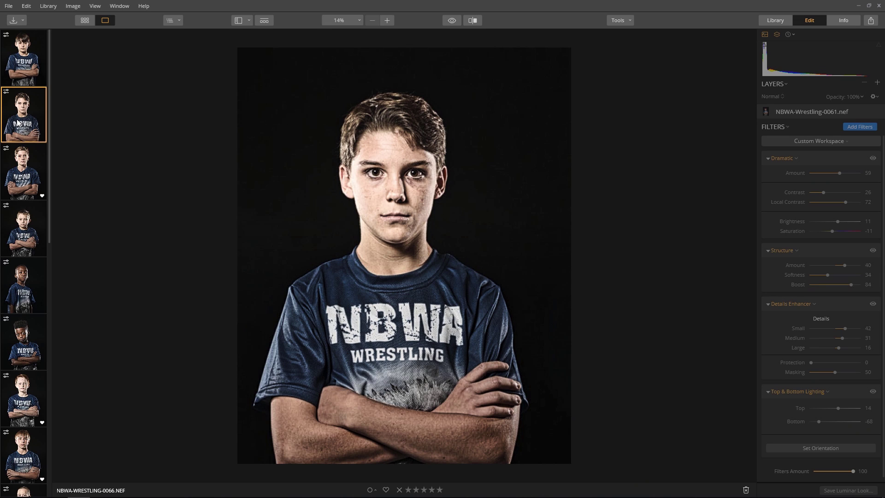